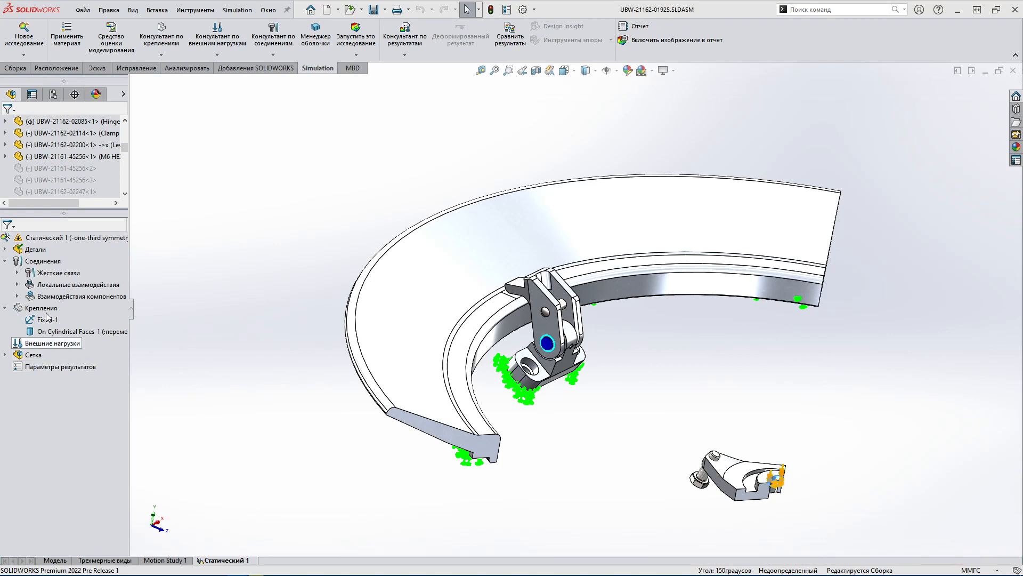
Start a linkage rod connector in Metric (G) units between the latch's upper pin face and the bolt's cylindrical face on the lever.
{"action": "right_click", "coordinate": [44, 261]}
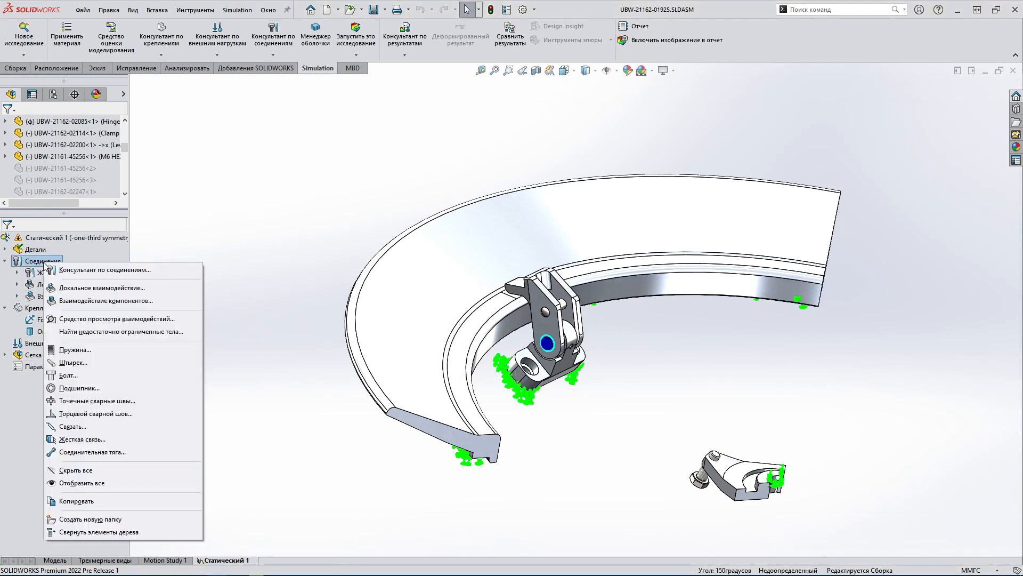
{"action": "left_click", "coordinate": [110, 453]}
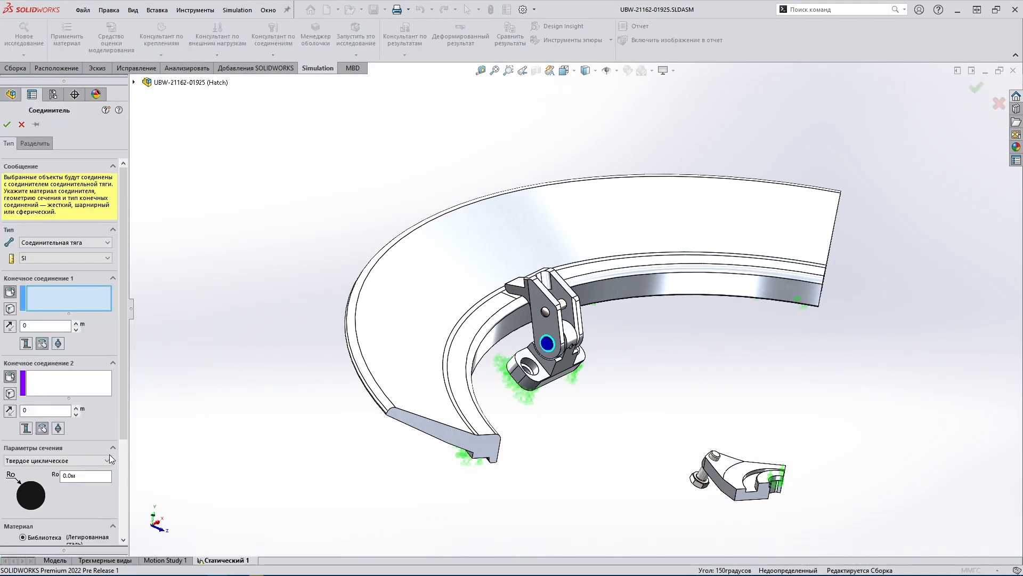
{"action": "left_click", "coordinate": [72, 258]}
{"action": "left_click", "coordinate": [62, 281]}
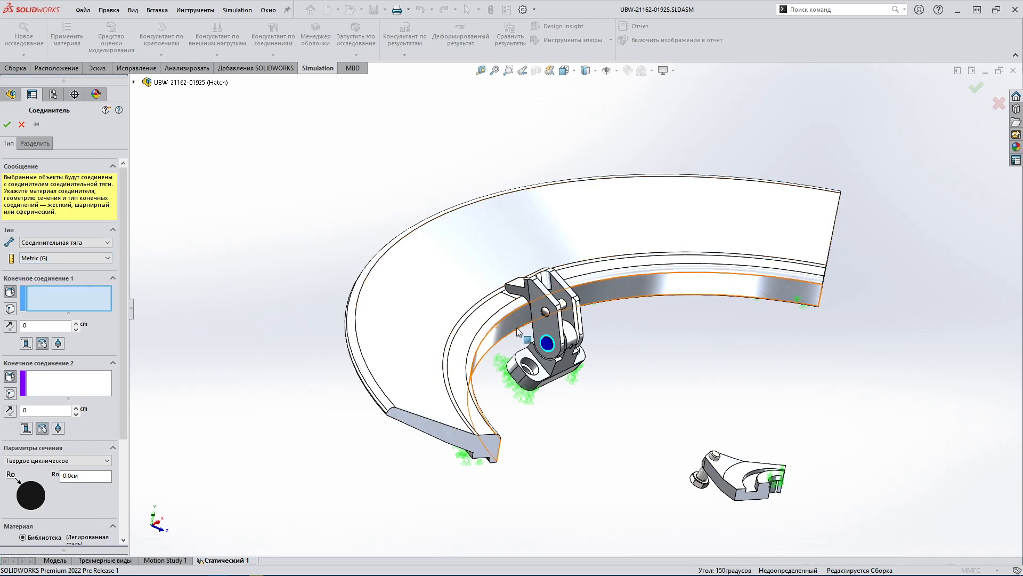
{"action": "left_click", "coordinate": [561, 306]}
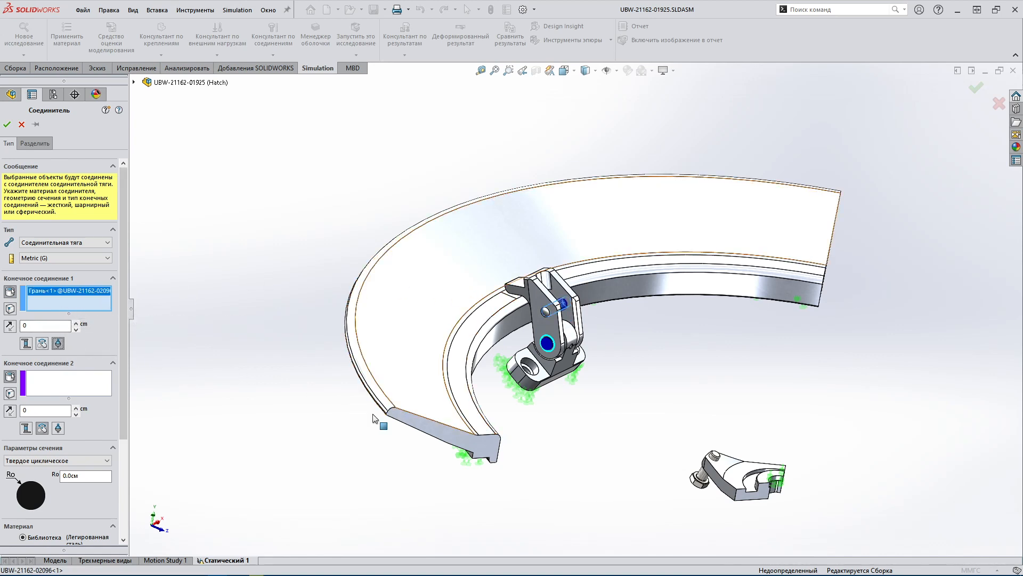
{"action": "left_click", "coordinate": [100, 386]}
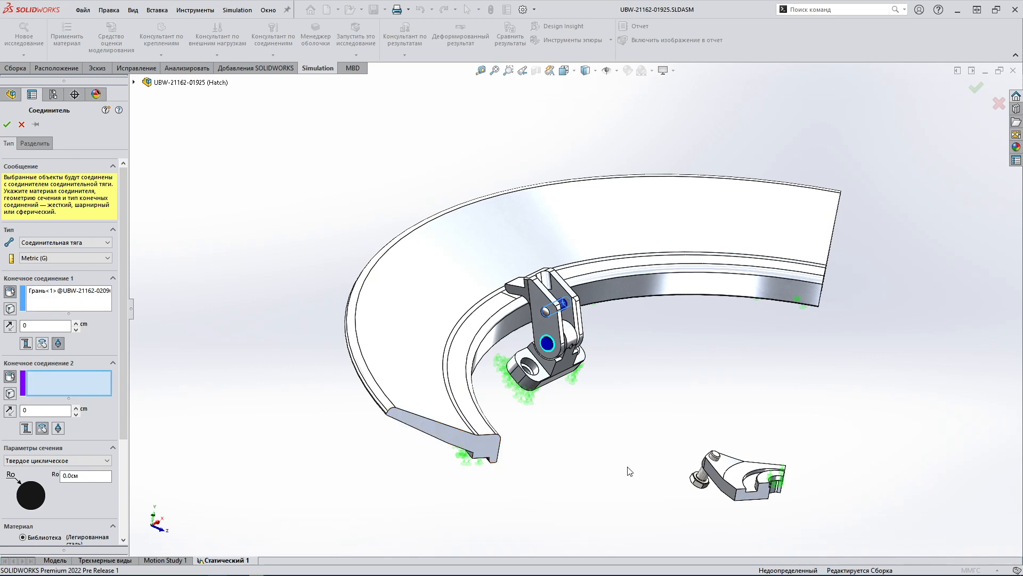
{"action": "left_click", "coordinate": [705, 471]}
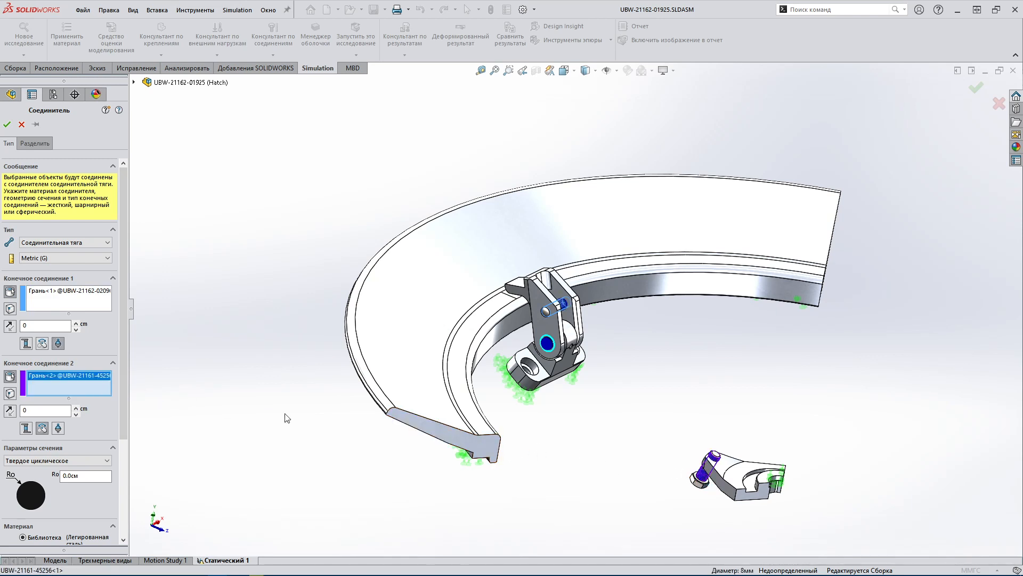
Give the rod's second end a spherical joint and a solid circular section of 1 cm radius, and create the connector.
{"action": "left_click", "coordinate": [58, 428]}
{"action": "left_click", "coordinate": [72, 461]}
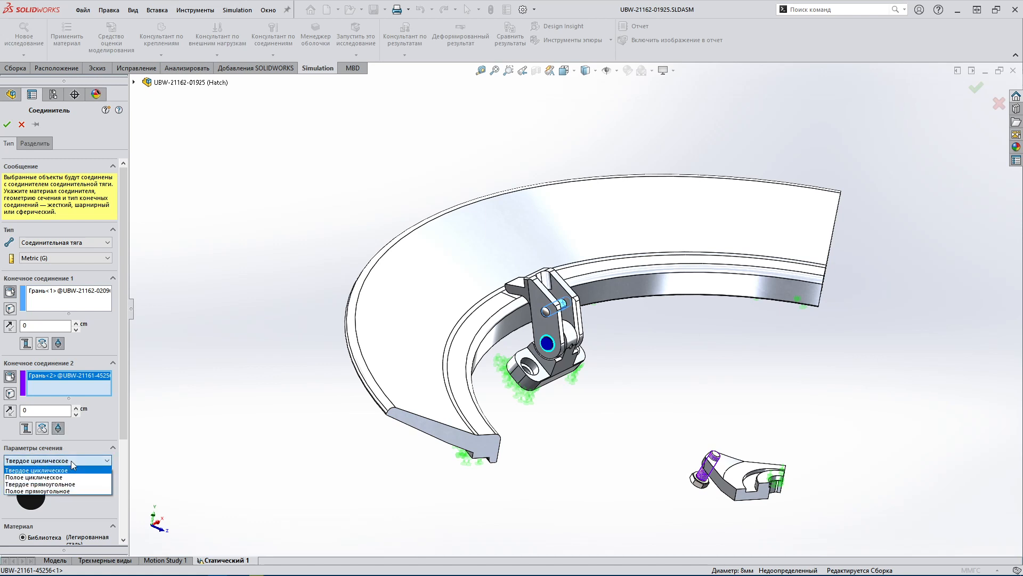
{"action": "left_click", "coordinate": [72, 471]}
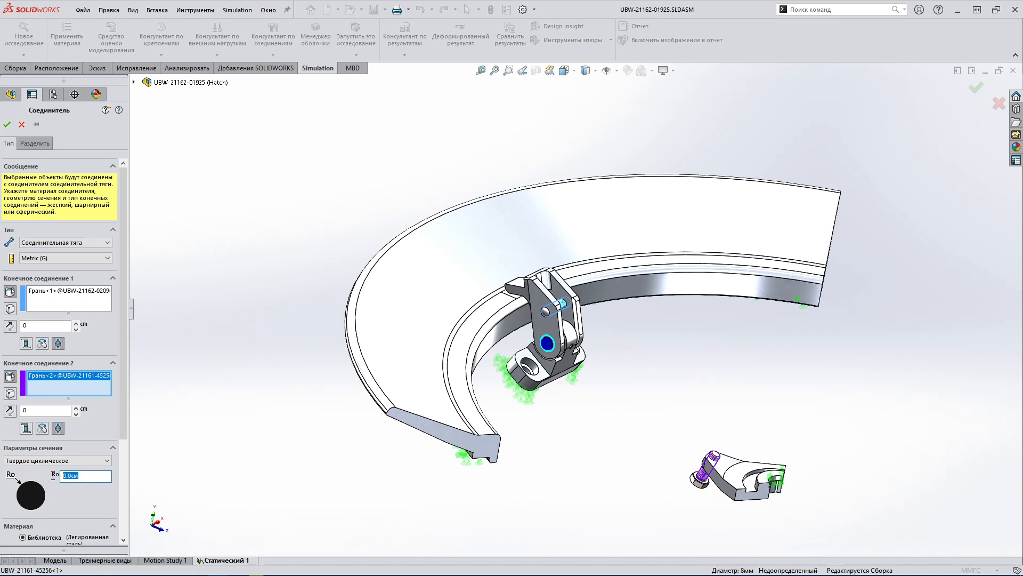
{"action": "type", "text": "1"}
{"action": "key", "text": "Tab"}
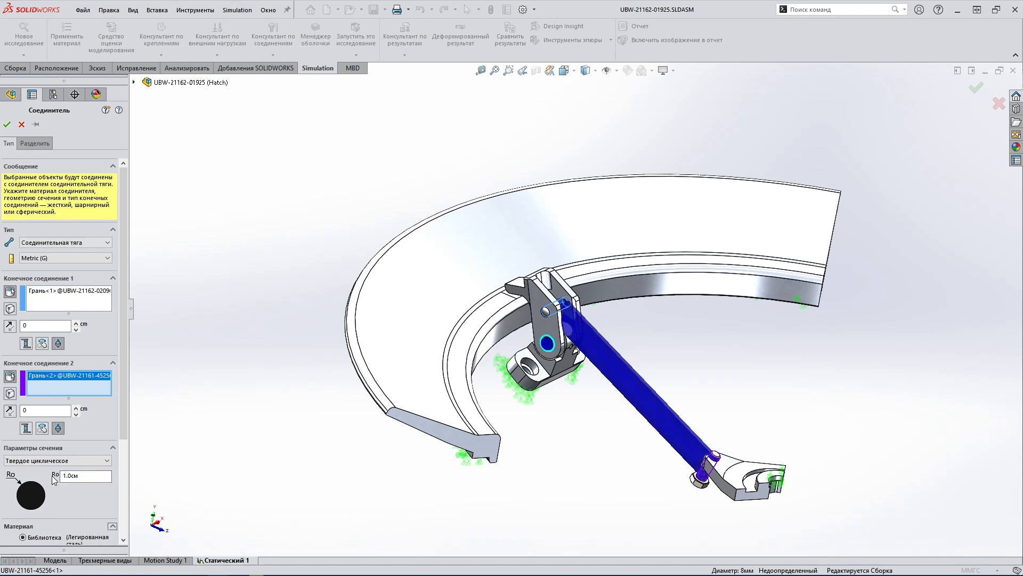
{"action": "left_click", "coordinate": [7, 124]}
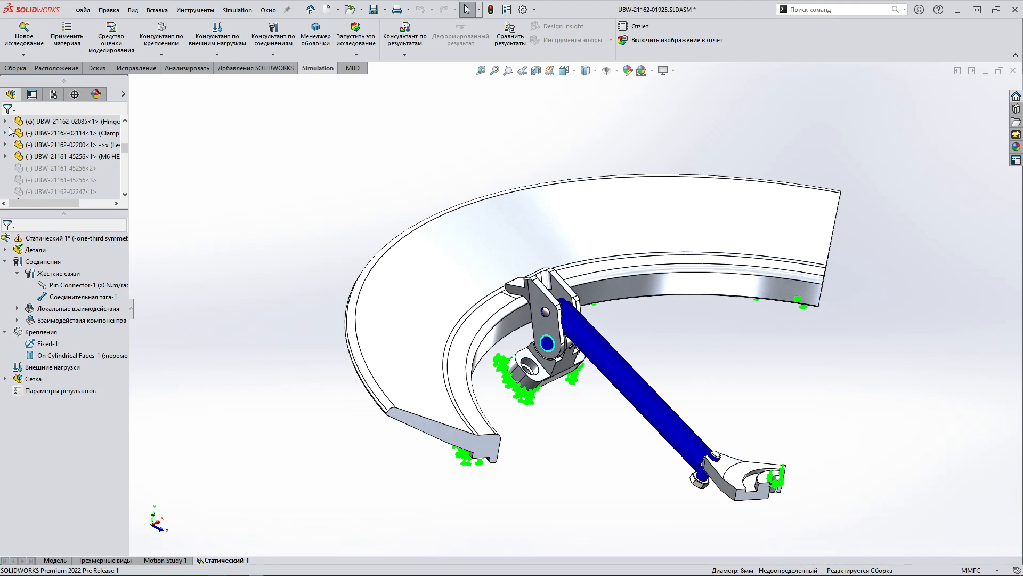
Mesh the assembly with a blended curvature-based mesh, 15 mm maximum and 2 mm minimum element size.
{"action": "right_click", "coordinate": [30, 382]}
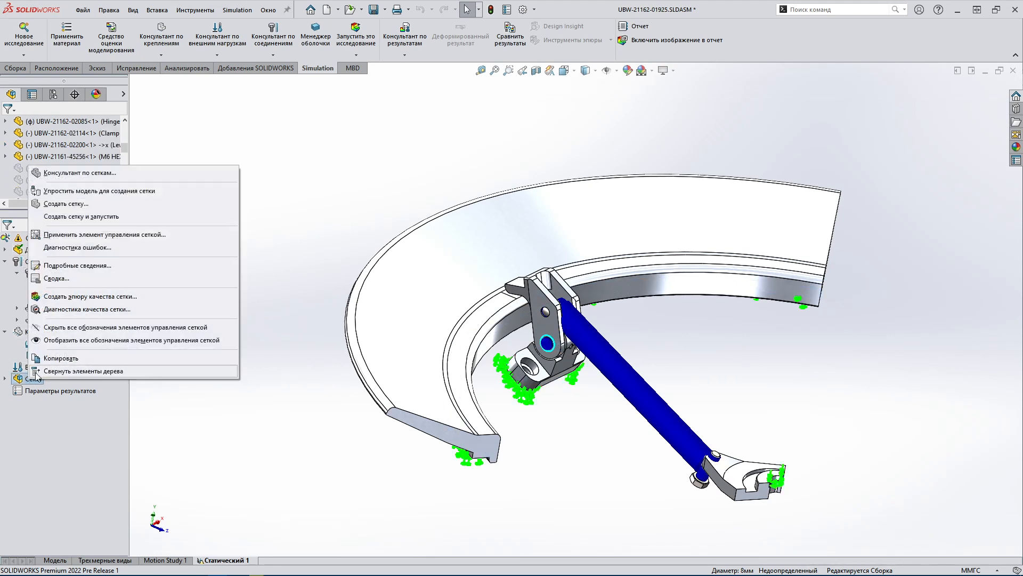
{"action": "left_click", "coordinate": [67, 204]}
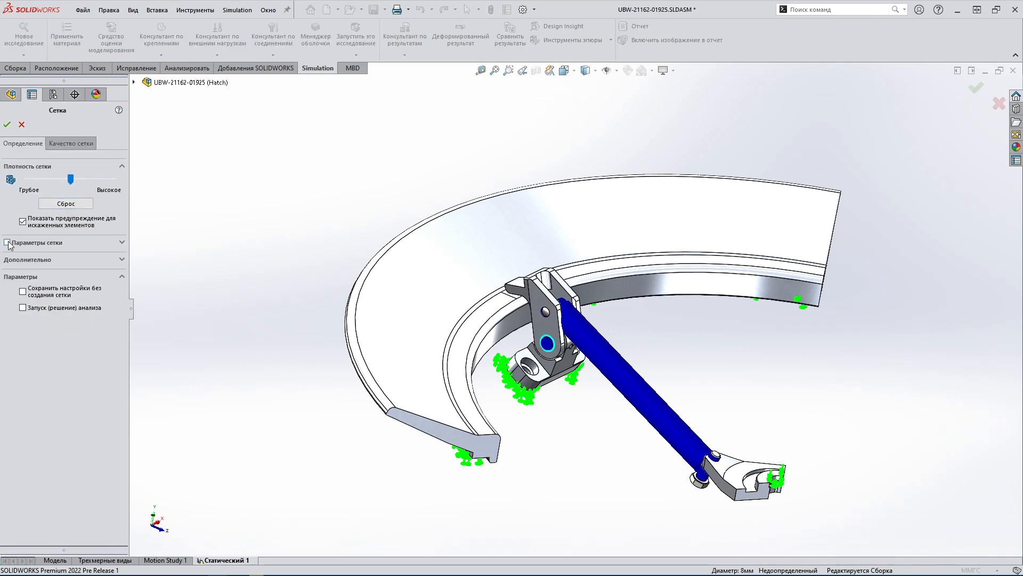
{"action": "left_click", "coordinate": [7, 243]}
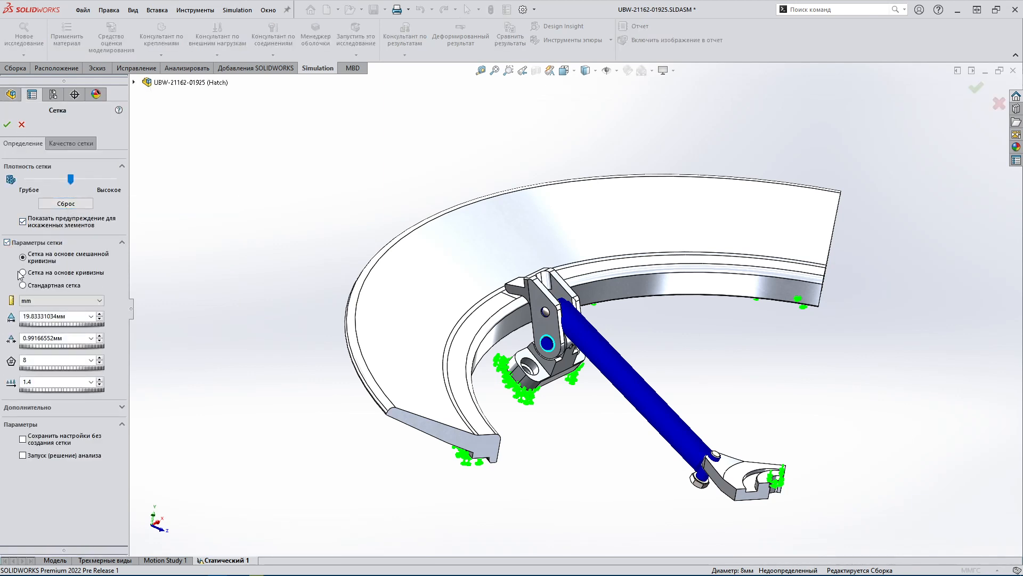
{"action": "double_click", "coordinate": [63, 315]}
{"action": "type", "text": "15.0мм"}
{"action": "key", "text": "Tab"}
{"action": "type", "text": "2"}
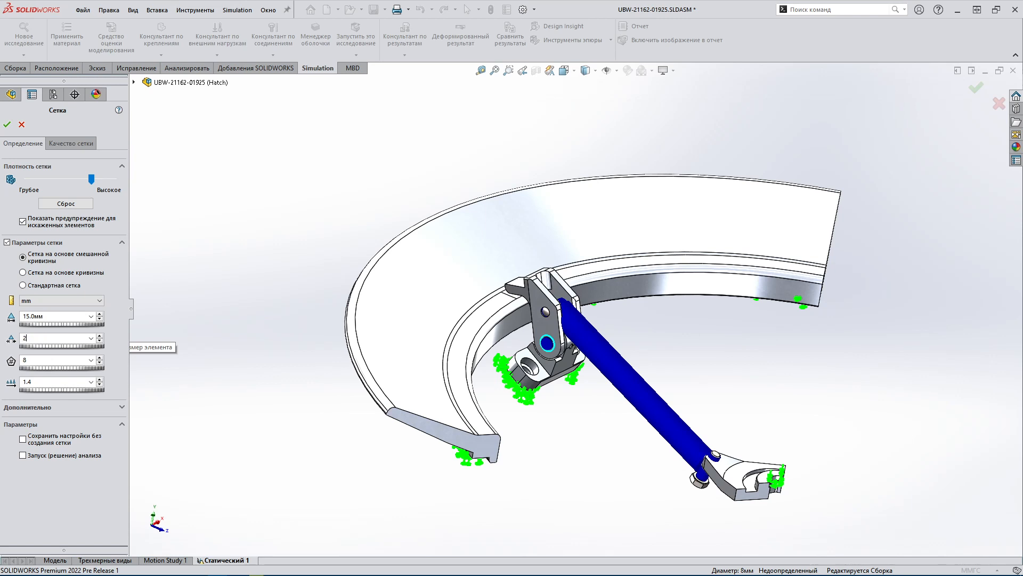
{"action": "left_click", "coordinate": [7, 125]}
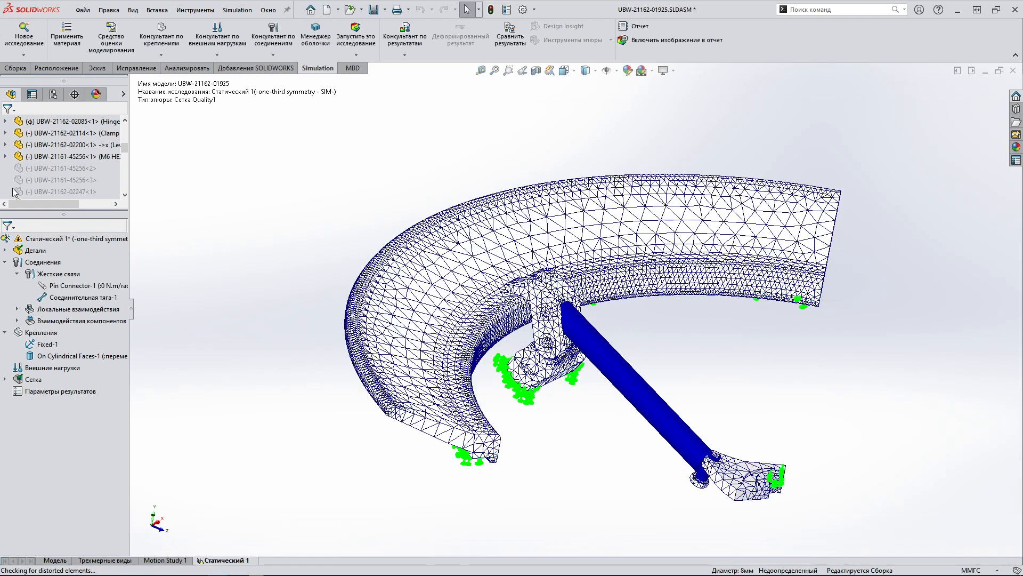
{"action": "left_click", "coordinate": [5, 250]}
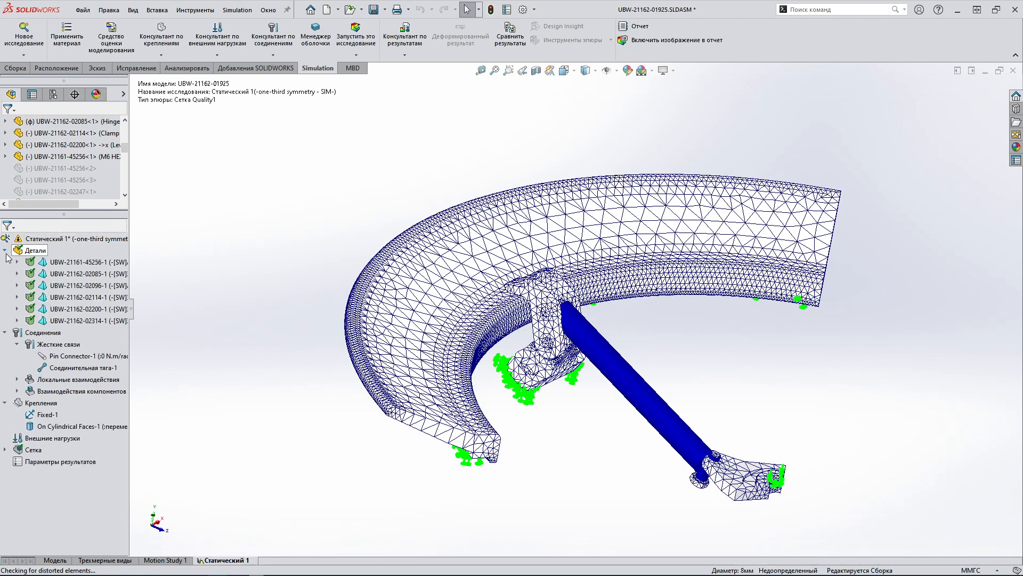
{"action": "right_click", "coordinate": [45, 314]}
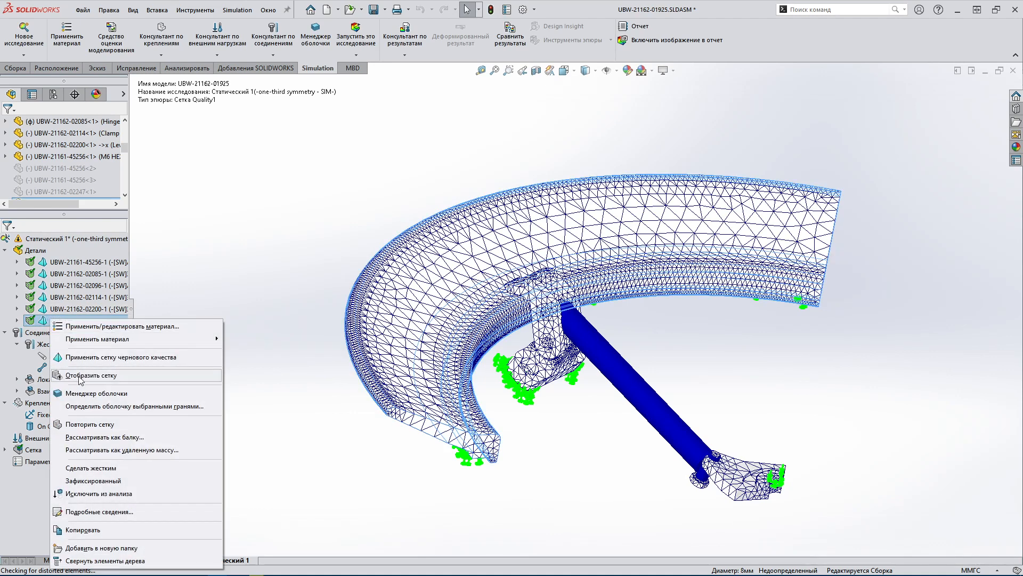
{"action": "left_click", "coordinate": [87, 425]}
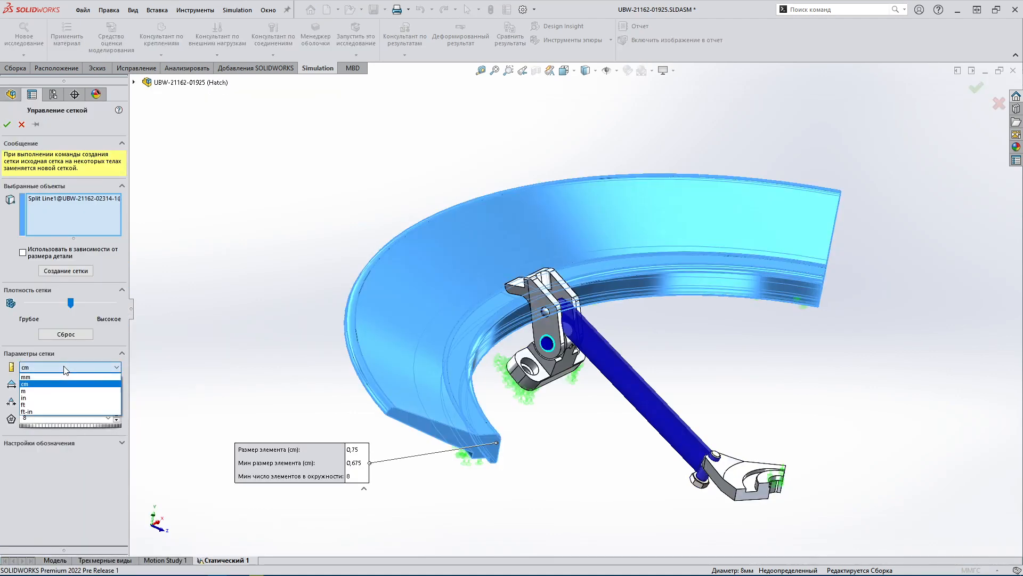
{"action": "left_click", "coordinate": [54, 383]}
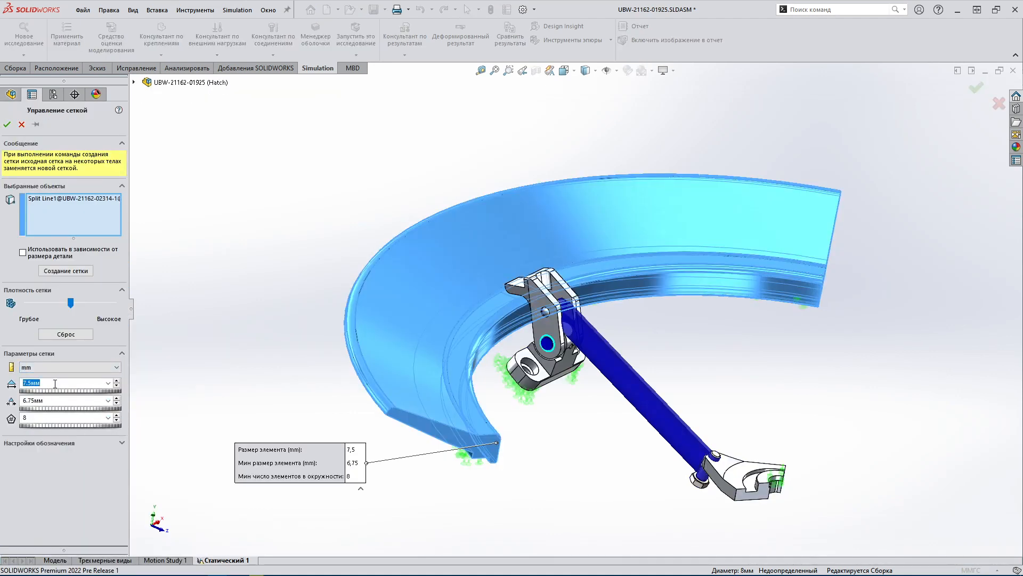
{"action": "key", "text": "Return"}
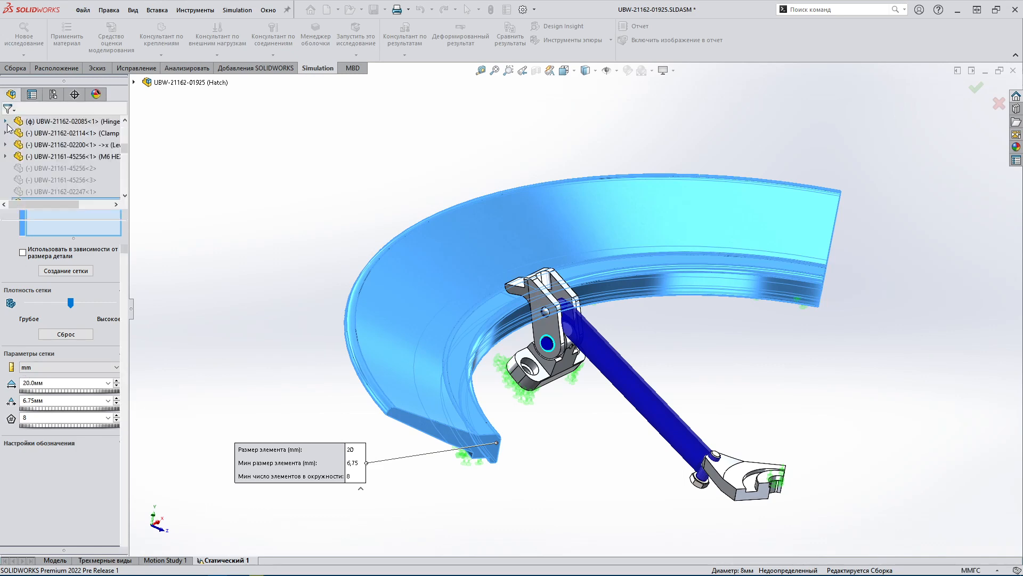
{"action": "left_click", "coordinate": [7, 124]}
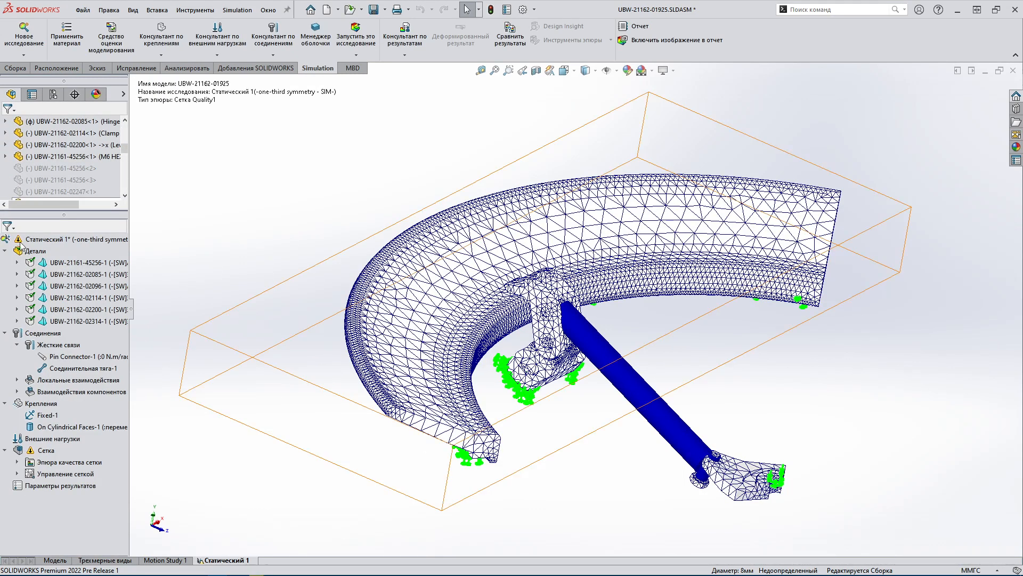
Add a mesh control with a 1.5 mm element size on the contacting faces of the clamp tip and the ring.
{"action": "right_click", "coordinate": [48, 451]}
{"action": "left_click", "coordinate": [54, 560]}
{"action": "left_click", "coordinate": [223, 560]}
{"action": "right_click", "coordinate": [42, 450]}
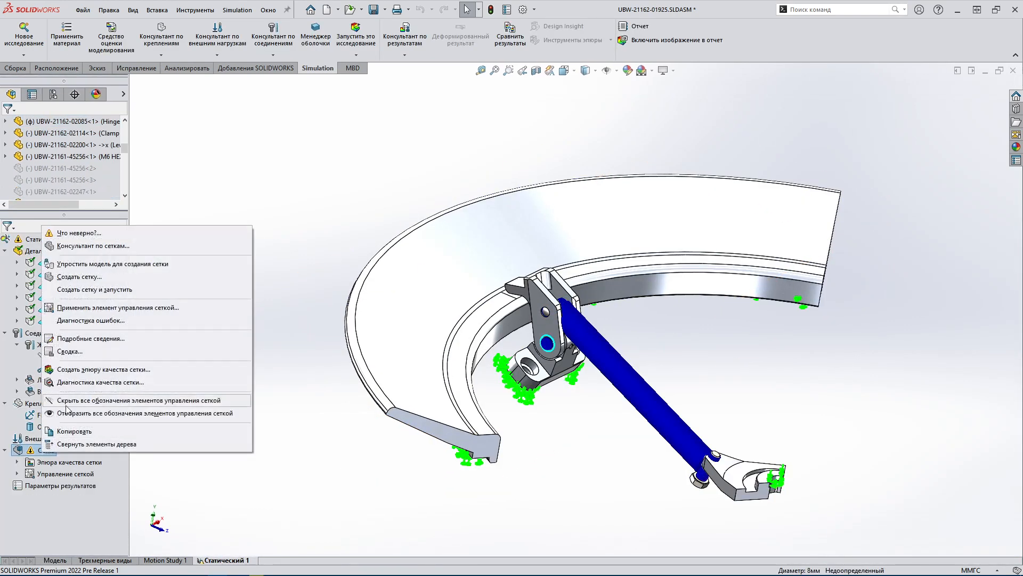
{"action": "left_click", "coordinate": [87, 307]}
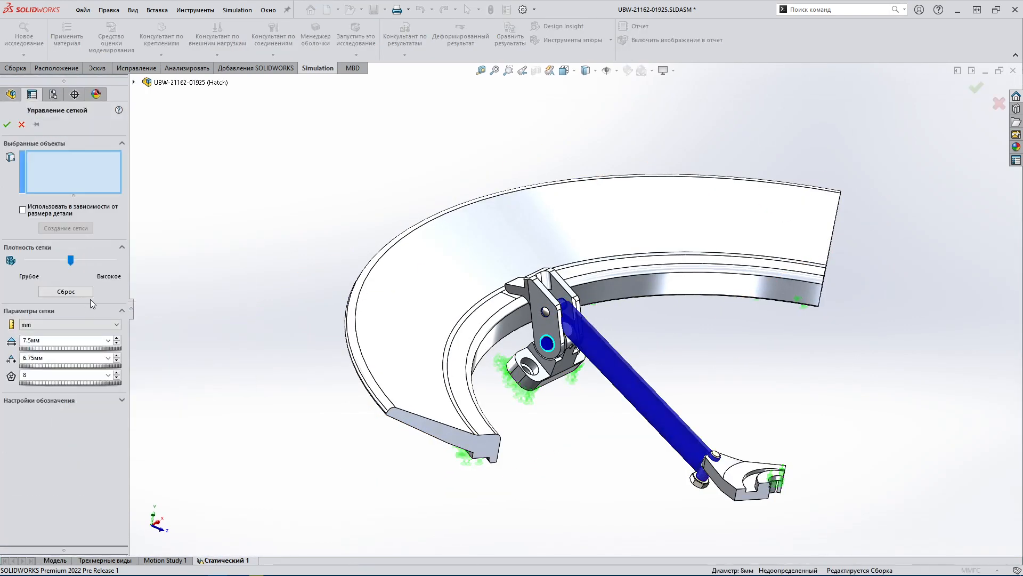
{"action": "scroll", "coordinate": [515, 292], "scroll_direction": "down", "scroll_amount": 8}
{"action": "left_click", "coordinate": [515, 290]}
{"action": "left_click", "coordinate": [510, 277]}
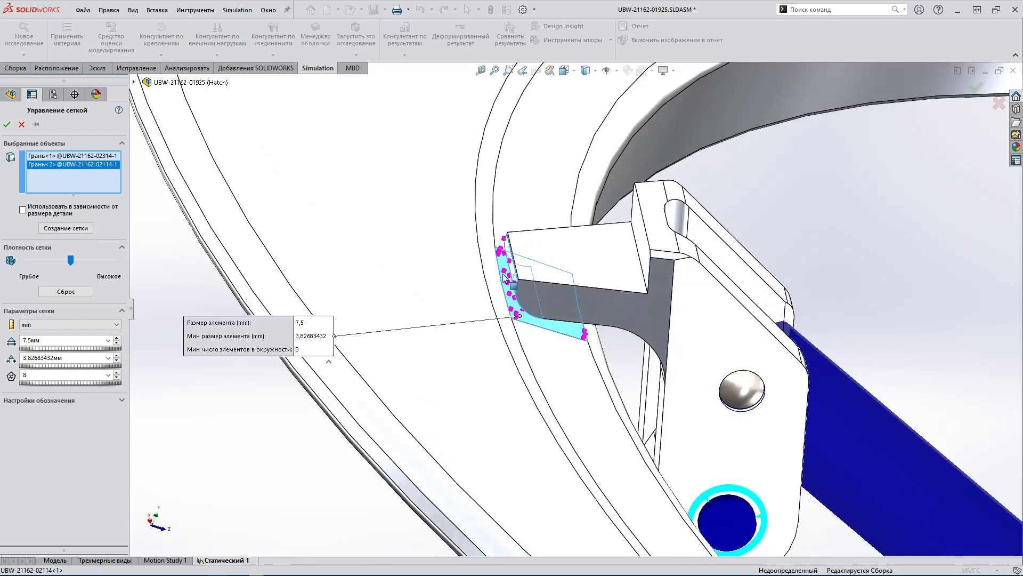
{"action": "left_click", "coordinate": [68, 339]}
{"action": "type", "text": "1.5"}
{"action": "key", "text": "Tab"}
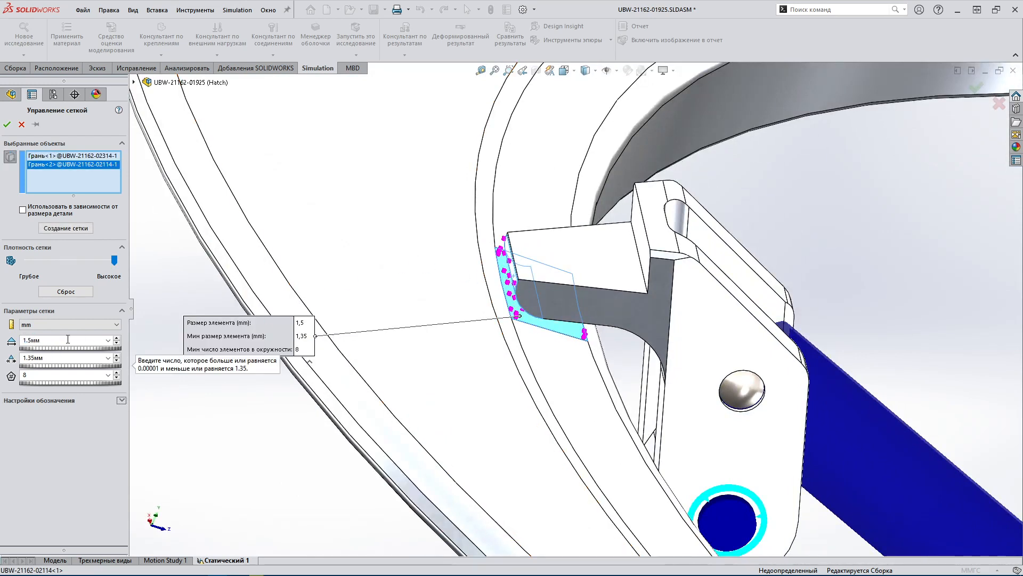
{"action": "left_click", "coordinate": [7, 124]}
Regenerate the assembly mesh with the mesh controls applied.
{"action": "left_click", "coordinate": [522, 70]}
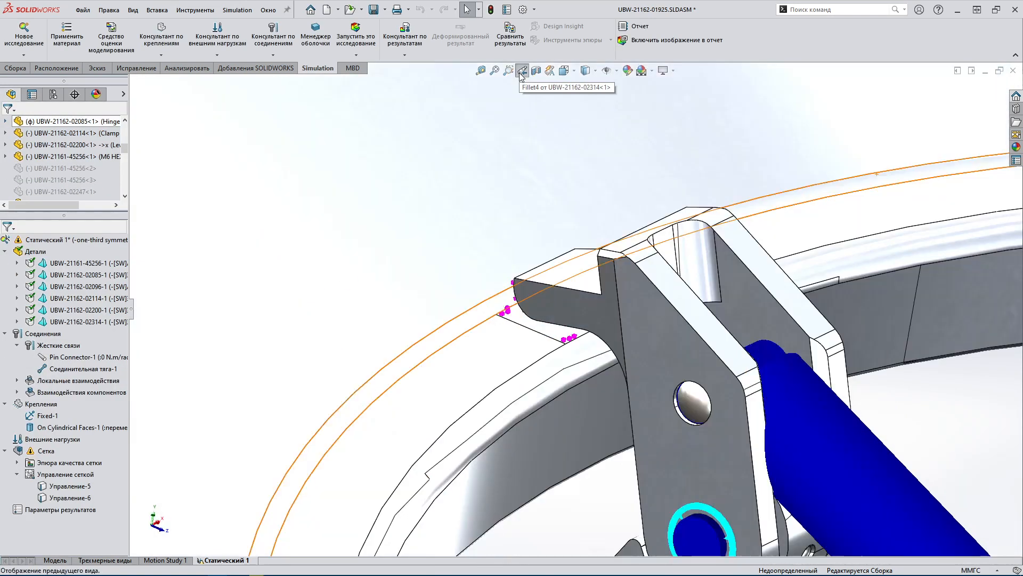
{"action": "left_click", "coordinate": [520, 70]}
{"action": "right_click", "coordinate": [40, 451]}
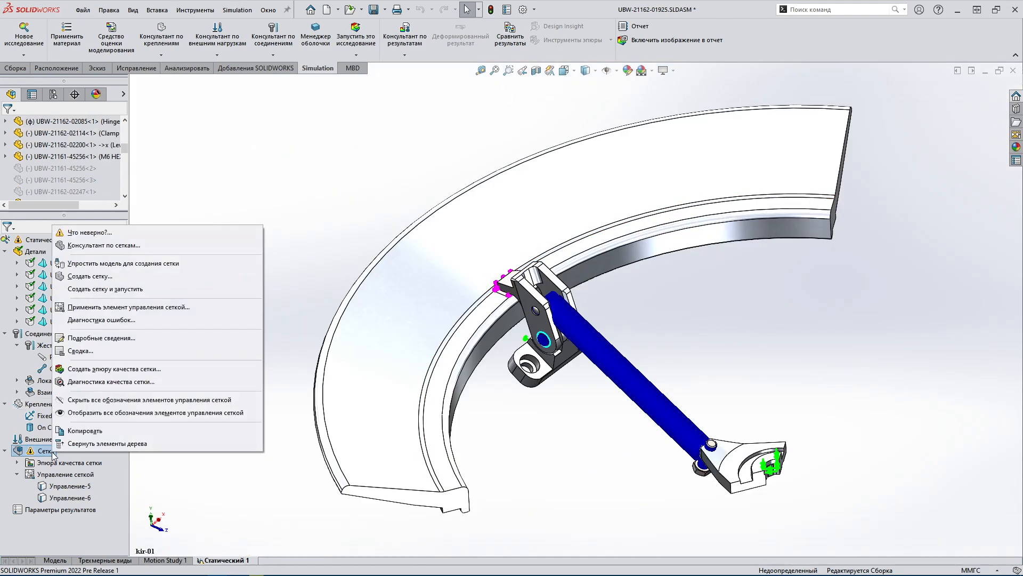
{"action": "left_click", "coordinate": [77, 279]}
{"action": "left_click", "coordinate": [6, 125]}
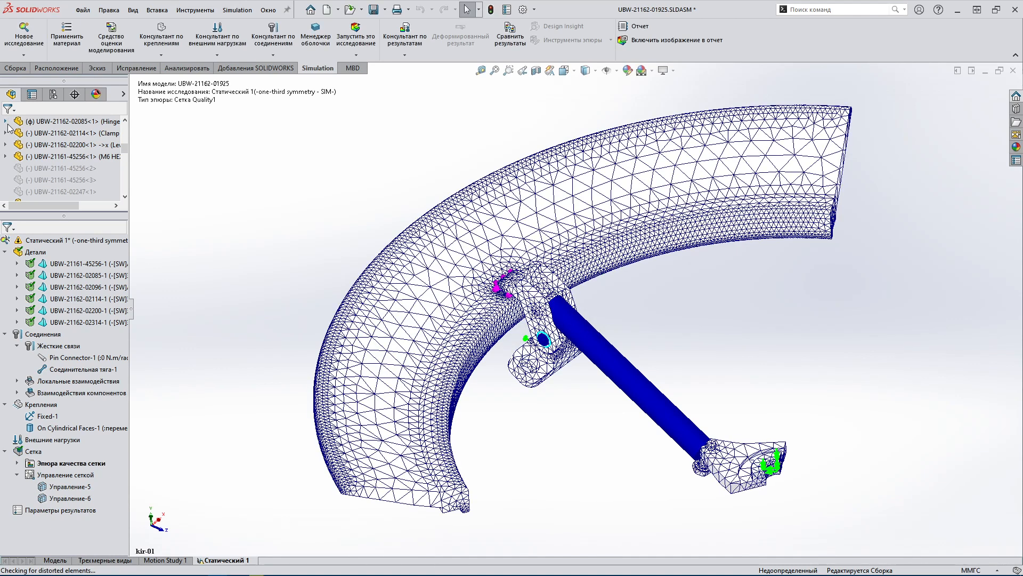
Apply a torque to the lever part at the rod's far end, using a curved groove face as the axis reference, and run the study.
{"action": "right_click", "coordinate": [48, 441]}
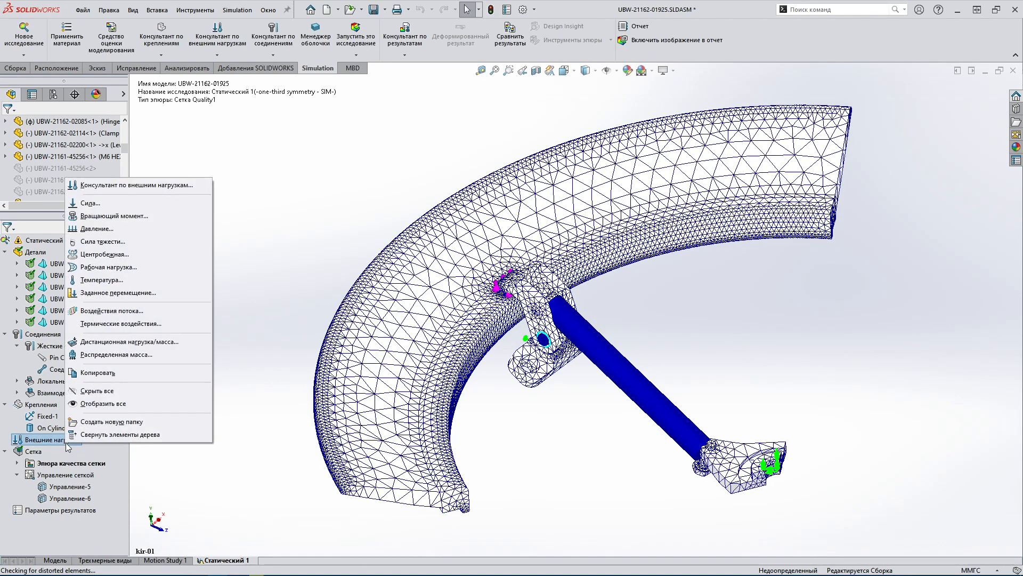
{"action": "left_click", "coordinate": [124, 218]}
{"action": "scroll", "coordinate": [781, 479], "scroll_direction": "down", "scroll_amount": 10}
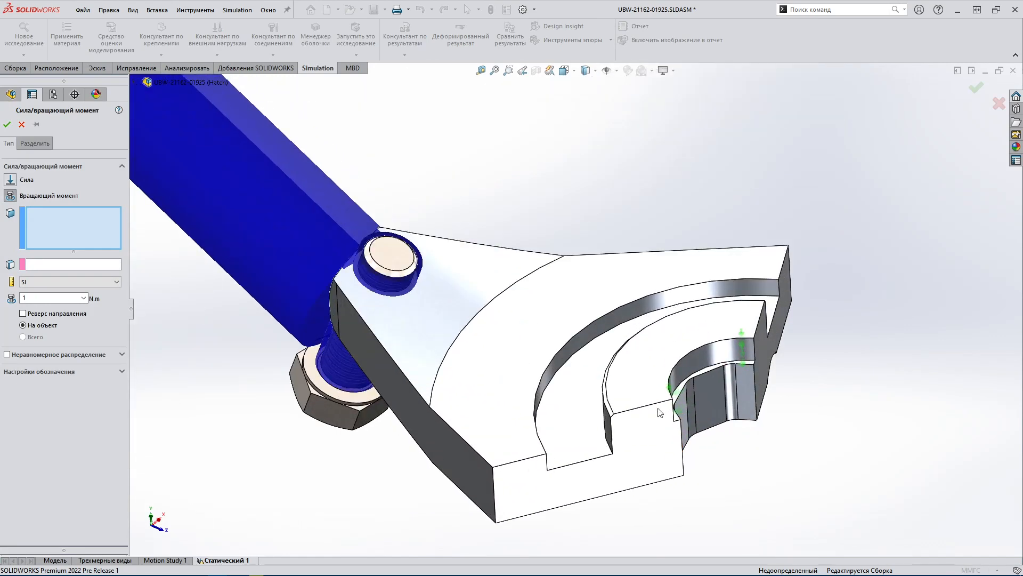
{"action": "left_click", "coordinate": [608, 324]}
{"action": "left_click", "coordinate": [80, 264]}
{"action": "left_click", "coordinate": [549, 373]}
{"action": "left_click", "coordinate": [42, 297]}
{"action": "left_click", "coordinate": [7, 124]}
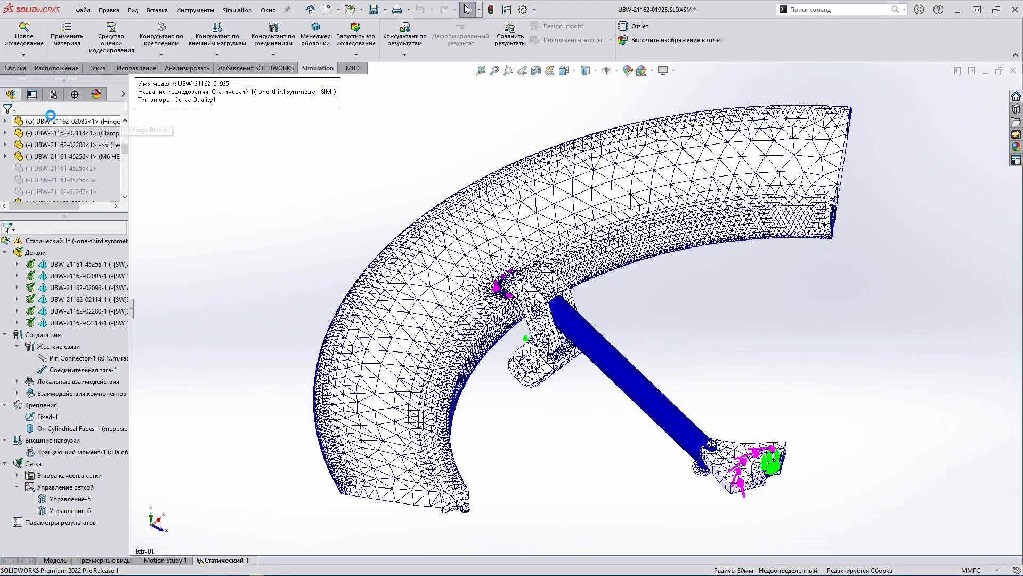
{"action": "left_click", "coordinate": [356, 46]}
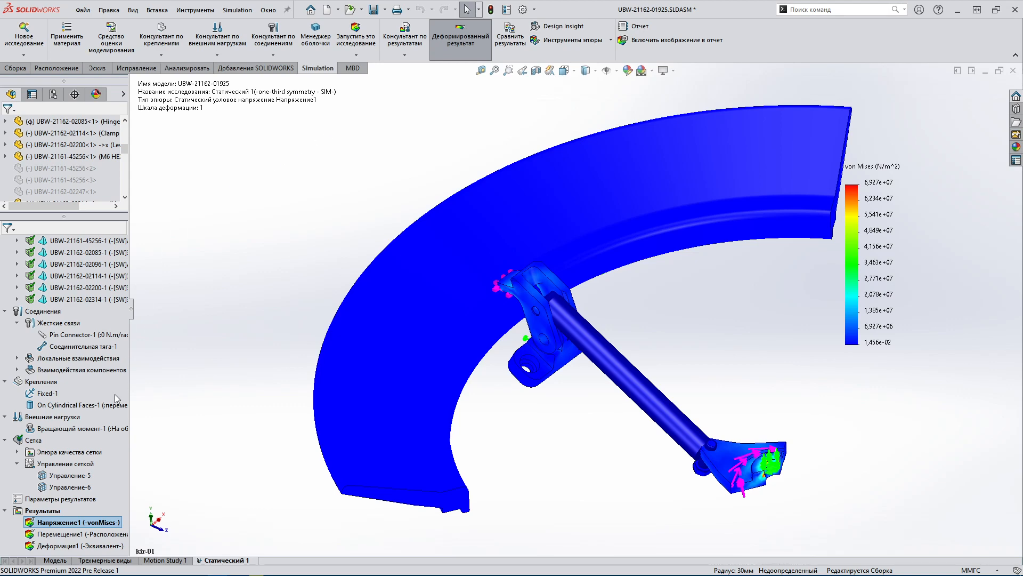
{"action": "right_click", "coordinate": [36, 510]}
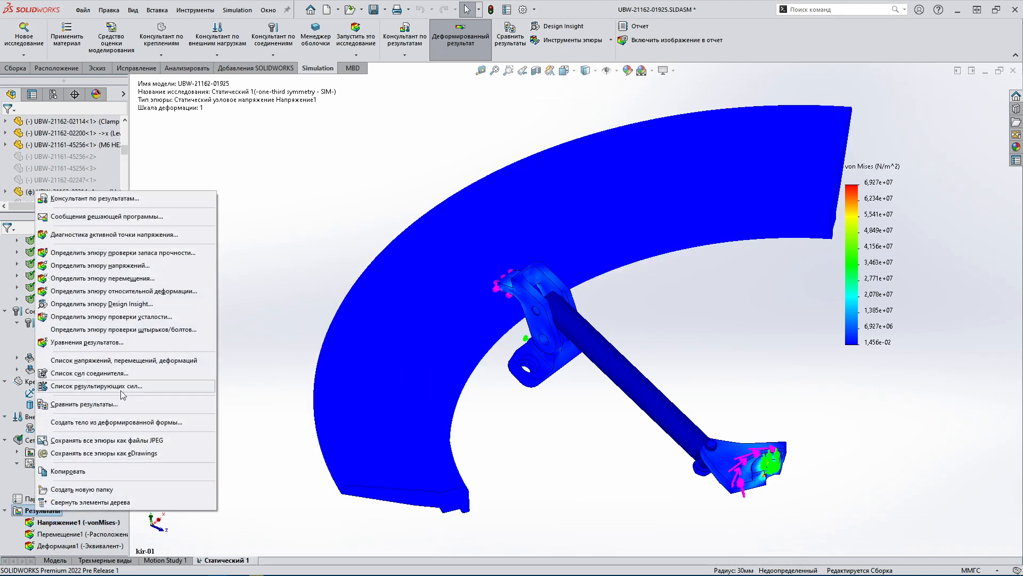
{"action": "left_click", "coordinate": [123, 387]}
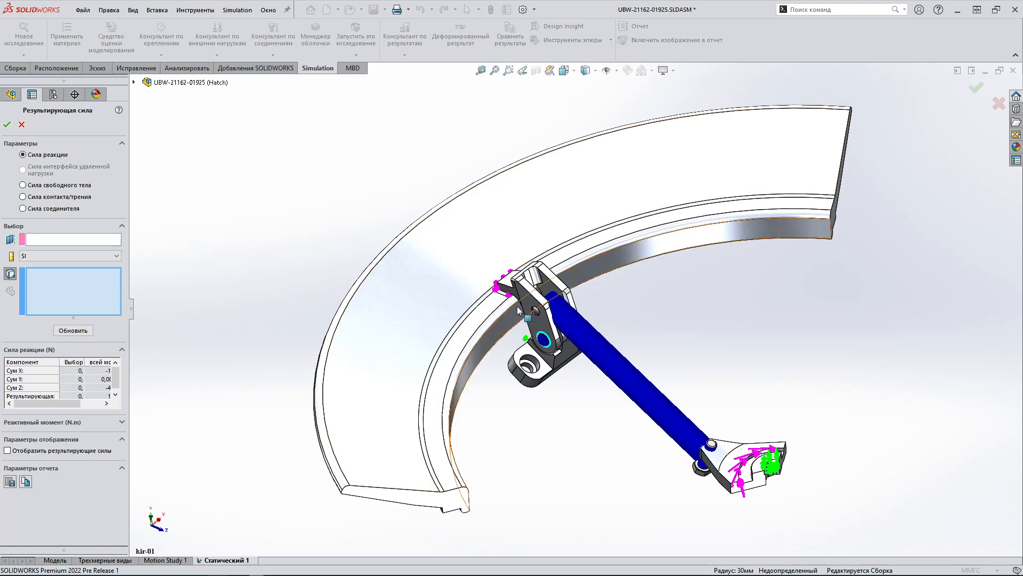
{"action": "scroll", "coordinate": [518, 306], "scroll_direction": "down", "scroll_amount": 10}
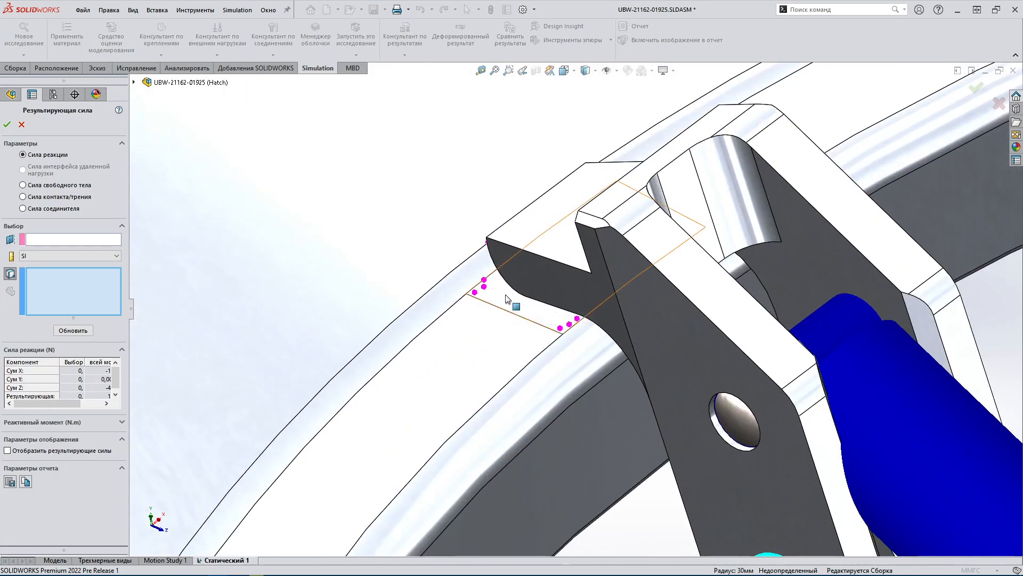
{"action": "left_click", "coordinate": [508, 299]}
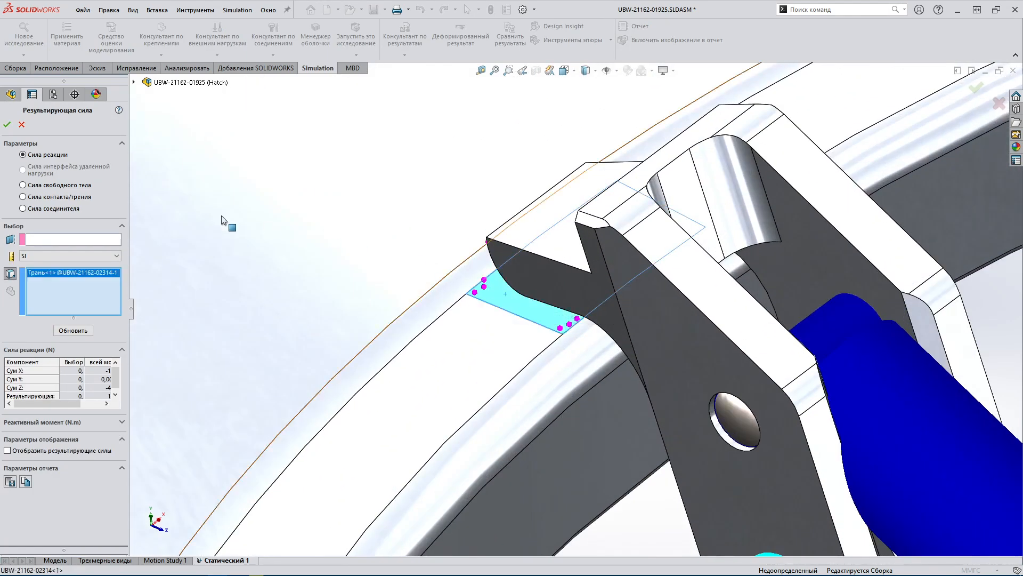
{"action": "left_click", "coordinate": [68, 198]}
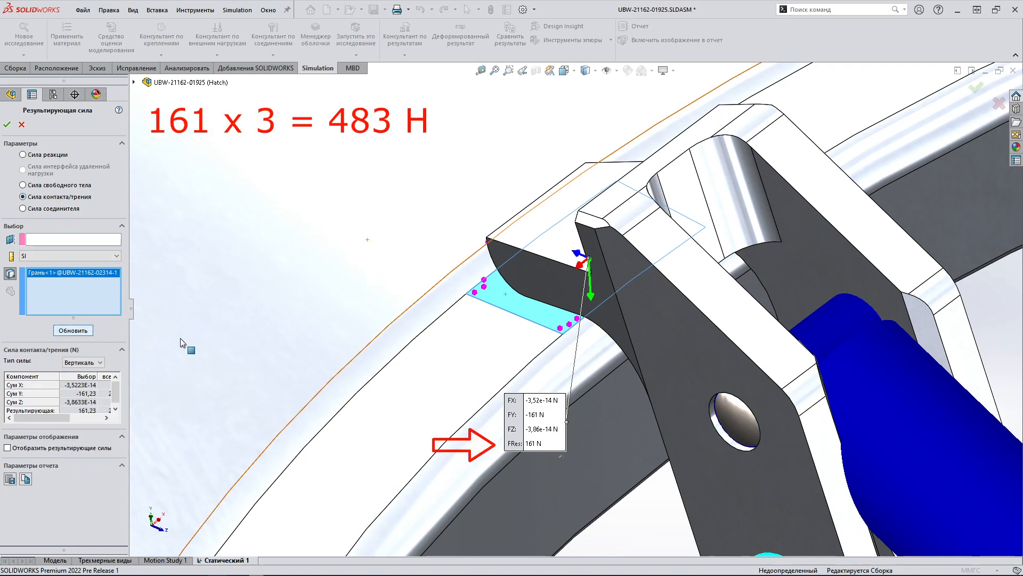
{"action": "scroll", "coordinate": [274, 347], "scroll_direction": "up", "scroll_amount": 5}
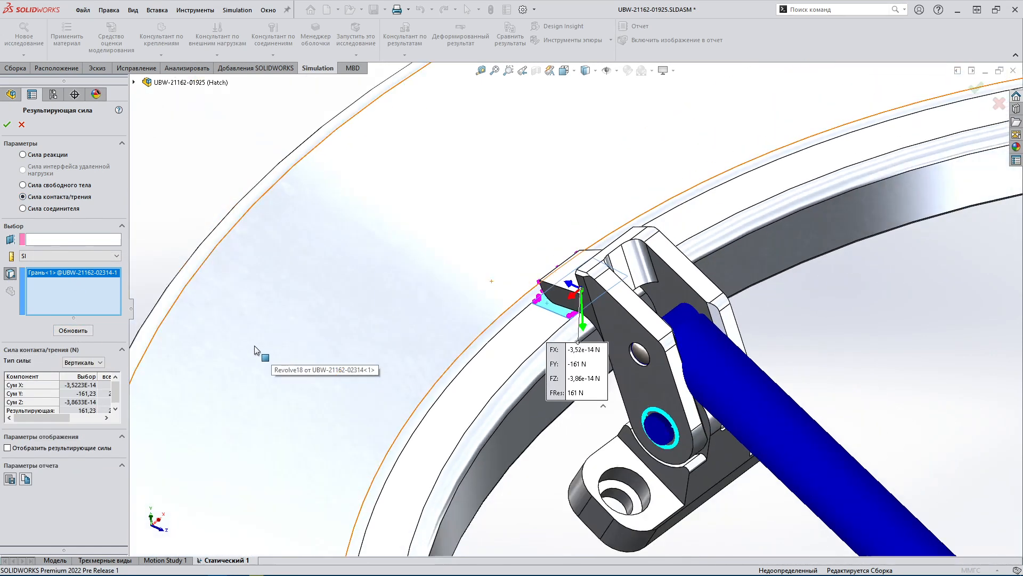
{"action": "left_click", "coordinate": [69, 333]}
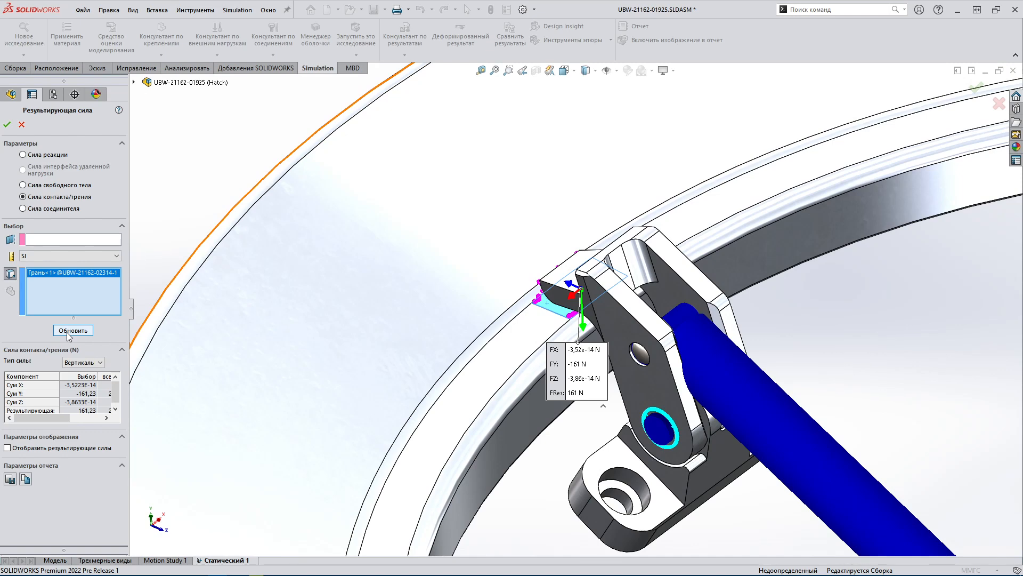
{"action": "left_click", "coordinate": [7, 125]}
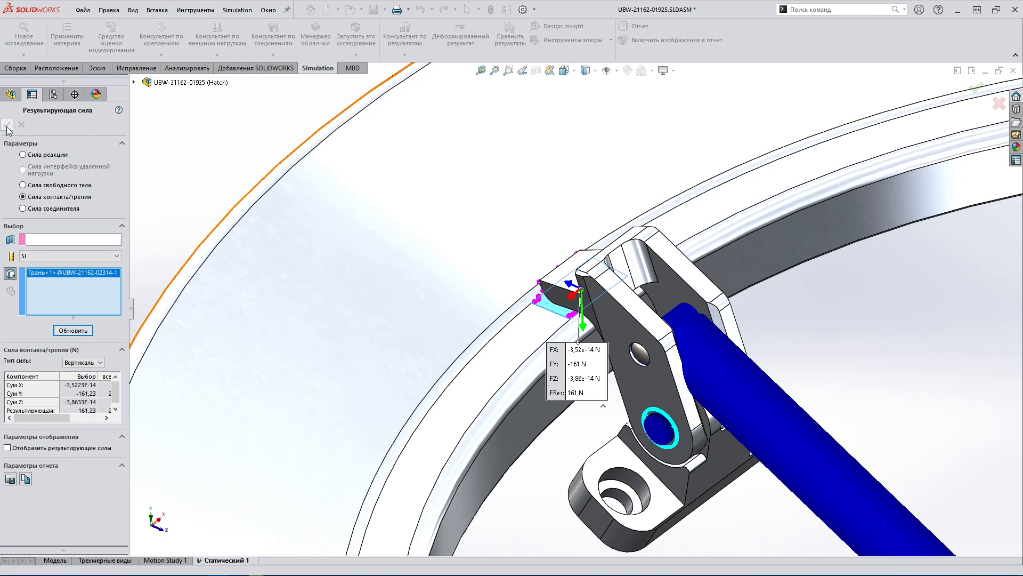
{"action": "scroll", "coordinate": [596, 322], "scroll_direction": "up", "scroll_amount": 5}
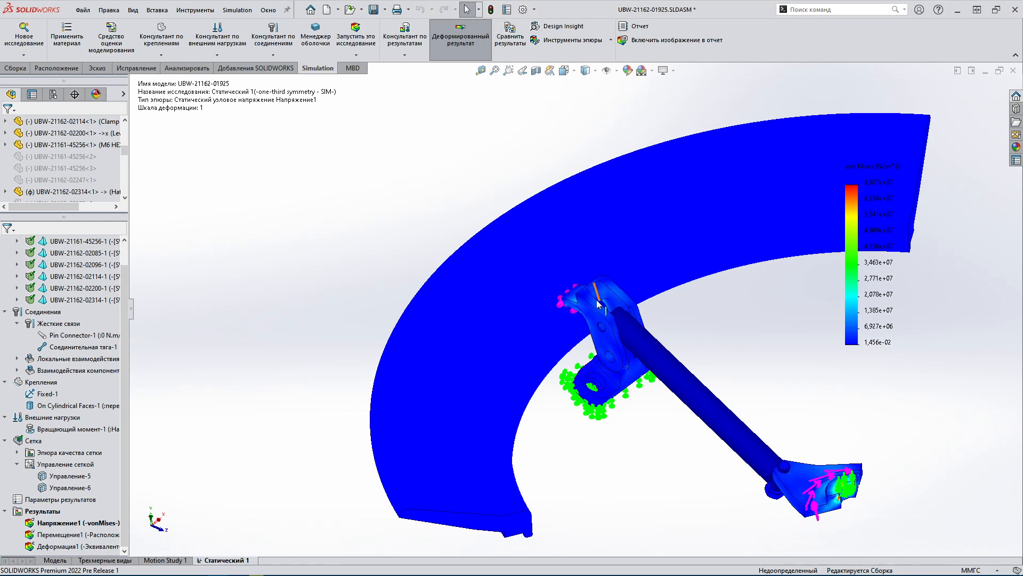
{"action": "right_click", "coordinate": [595, 318]}
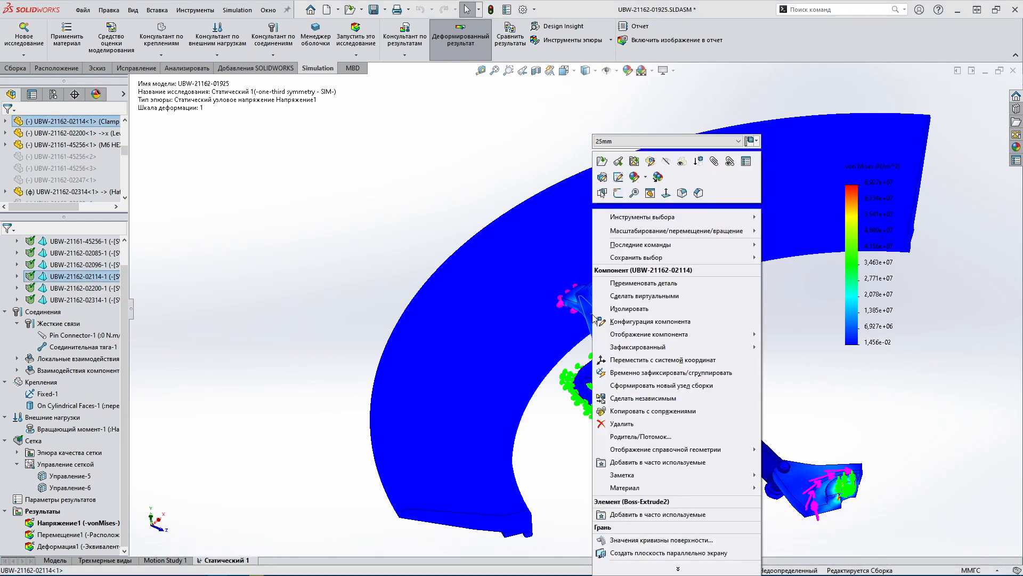
{"action": "left_click", "coordinate": [632, 141]}
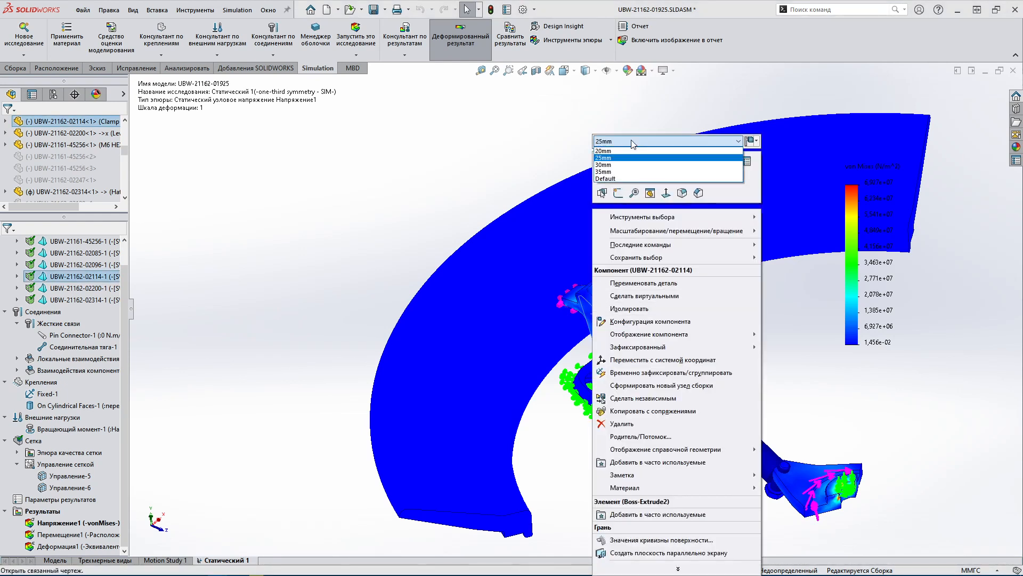
{"action": "left_click", "coordinate": [625, 171]}
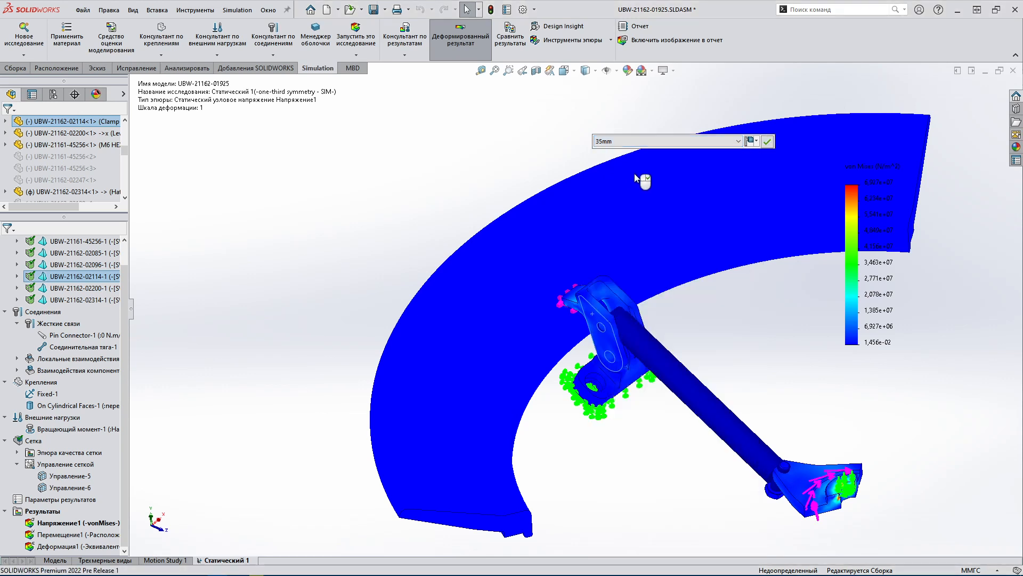
{"action": "left_click", "coordinate": [767, 142]}
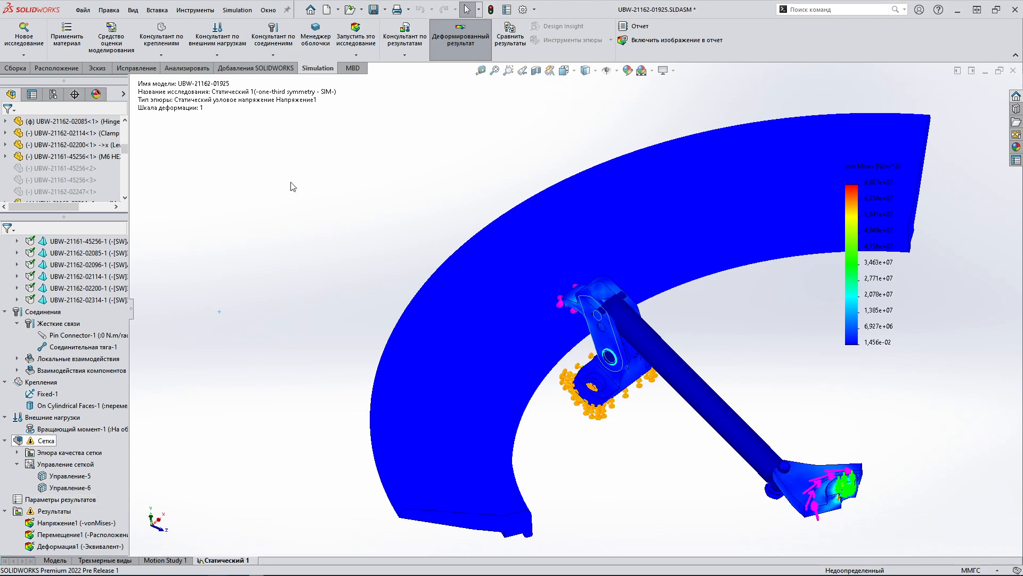
{"action": "left_click", "coordinate": [358, 41]}
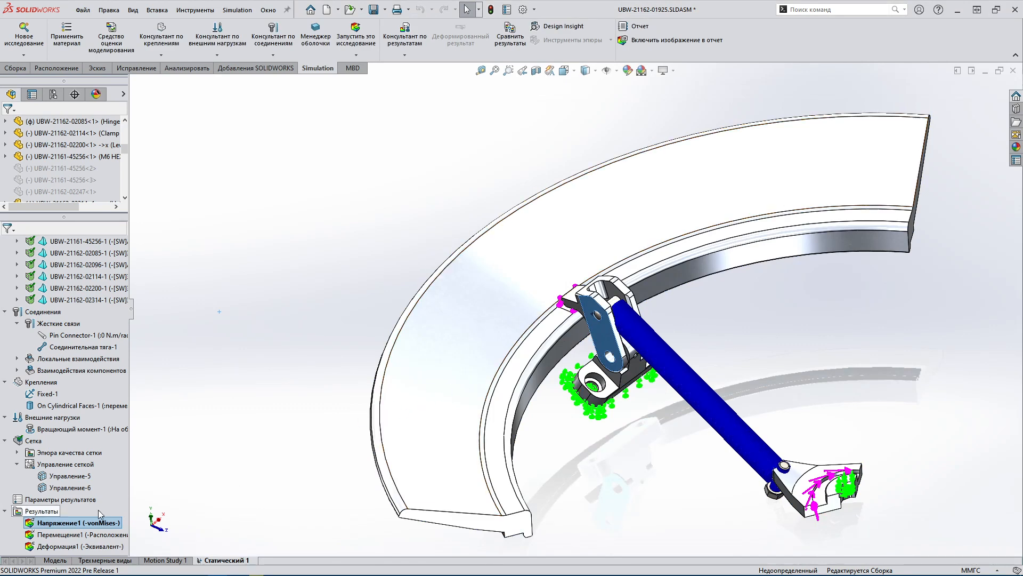
List the contact/friction force for the rerun study, replacing the preselected clamp face with the ring's contact face, and move the force callout clear of the model.
{"action": "right_click", "coordinate": [46, 512]}
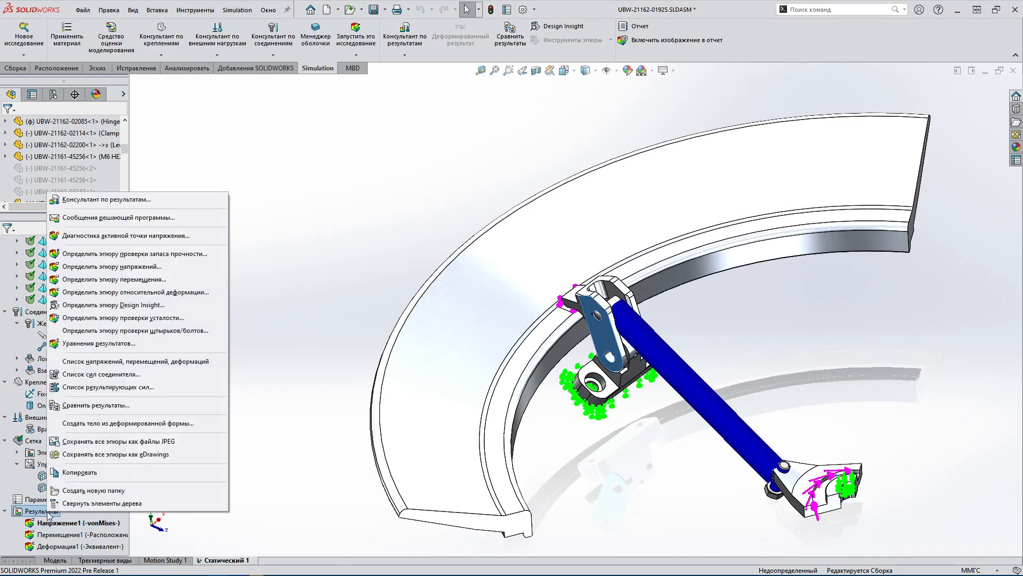
{"action": "left_click", "coordinate": [115, 387]}
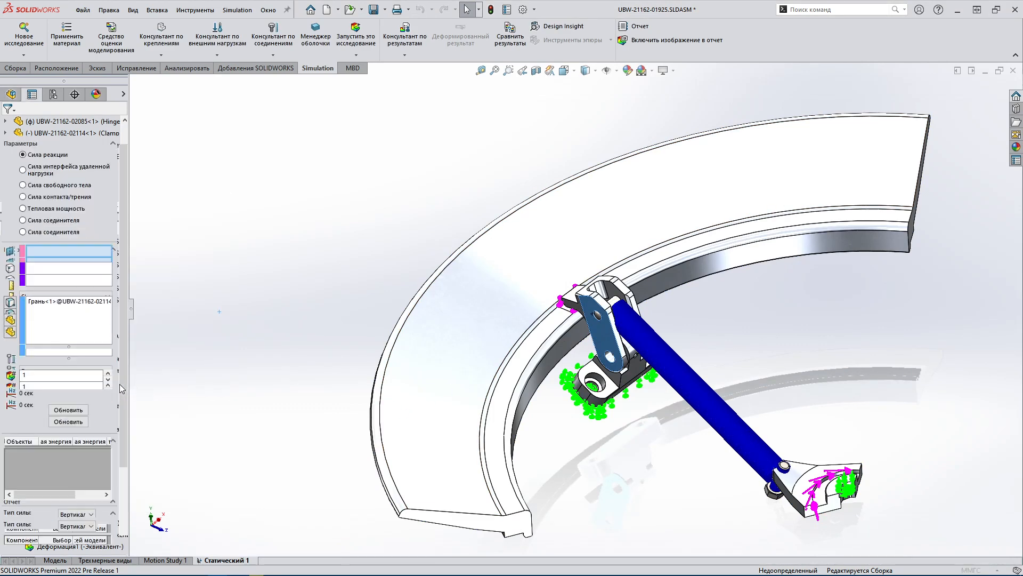
{"action": "left_click", "coordinate": [54, 196]}
{"action": "left_click", "coordinate": [70, 271]}
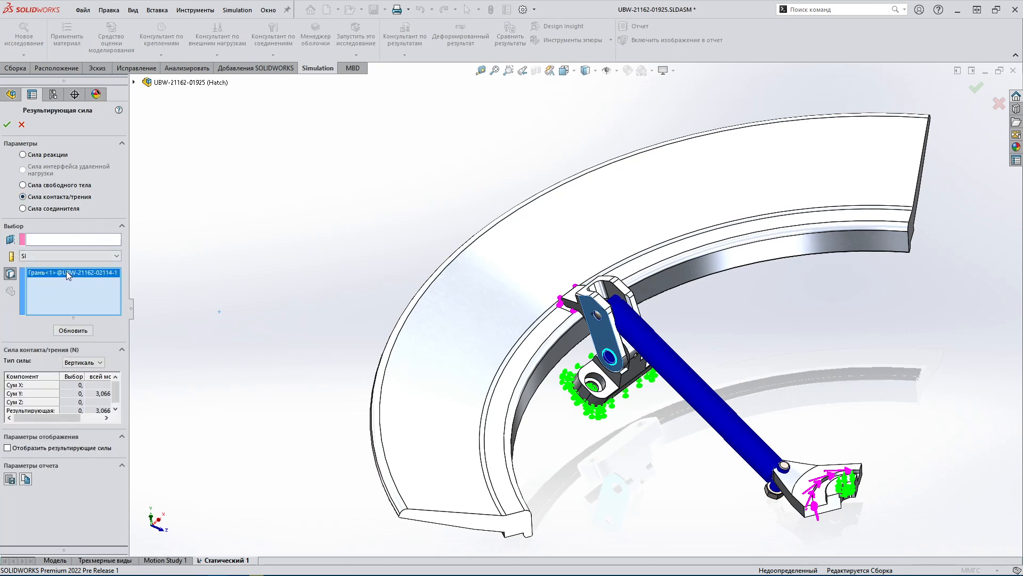
{"action": "key", "text": "Delete"}
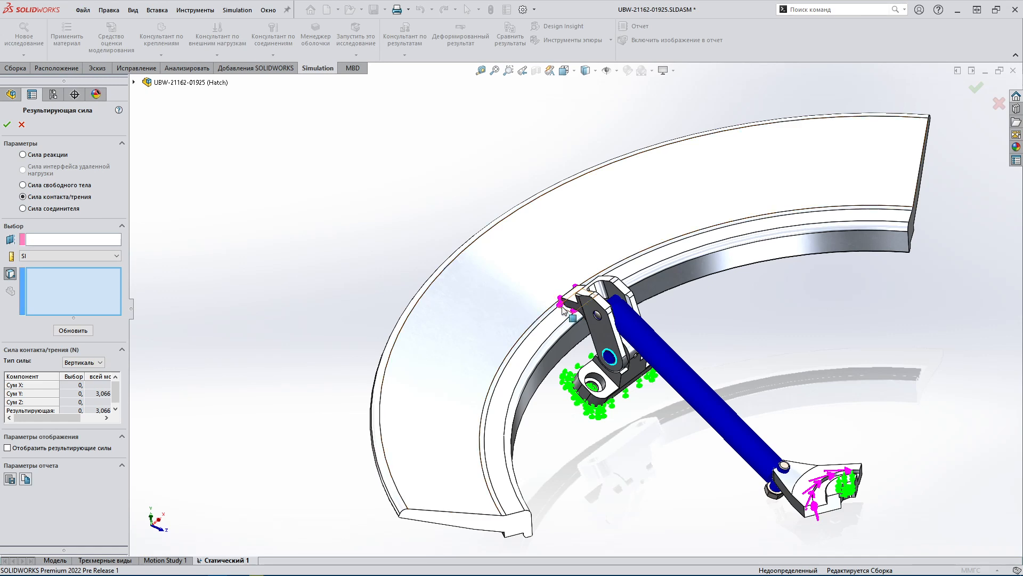
{"action": "left_click", "coordinate": [566, 311]}
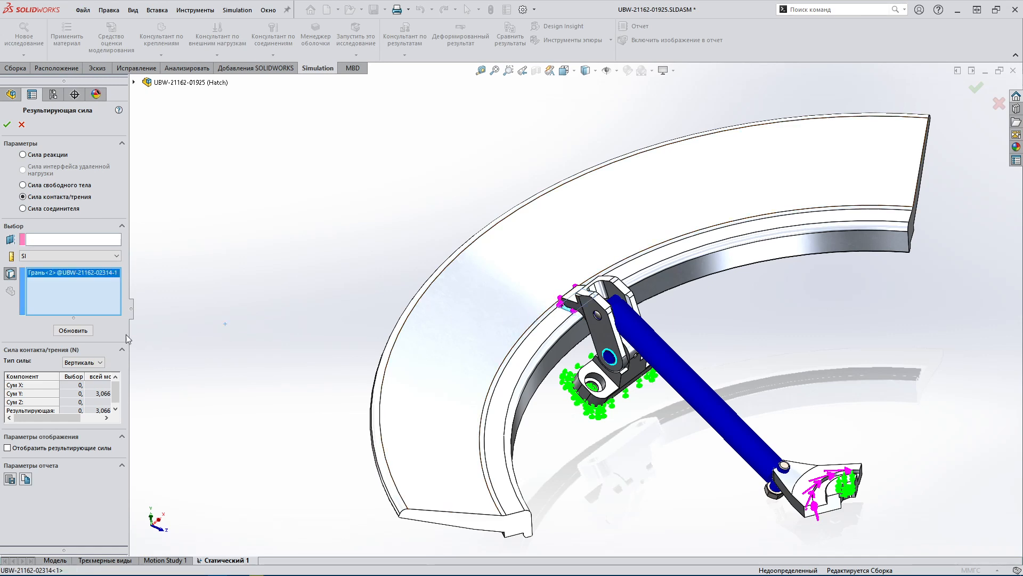
{"action": "left_click", "coordinate": [75, 333]}
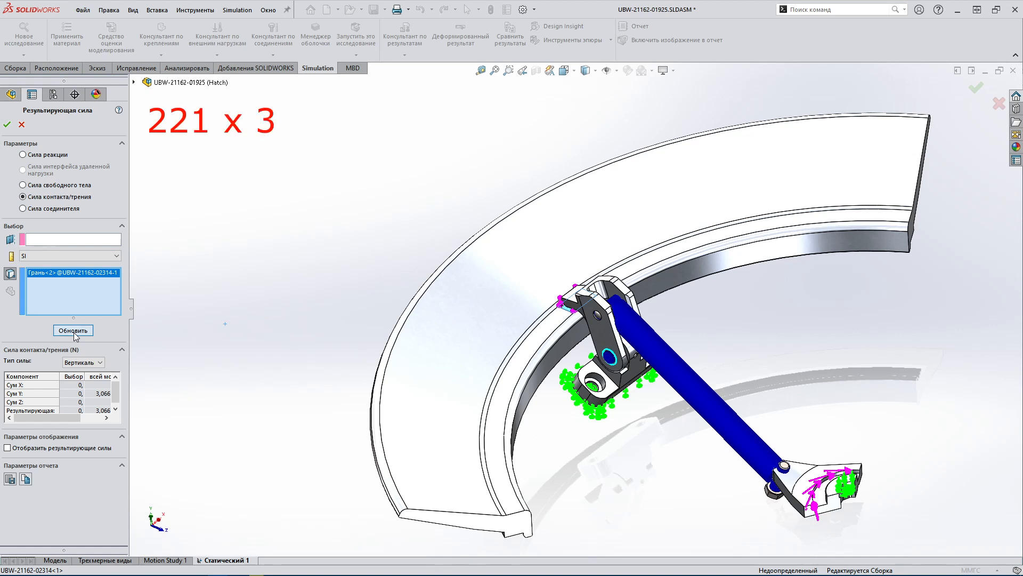
{"action": "left_click", "coordinate": [77, 334]}
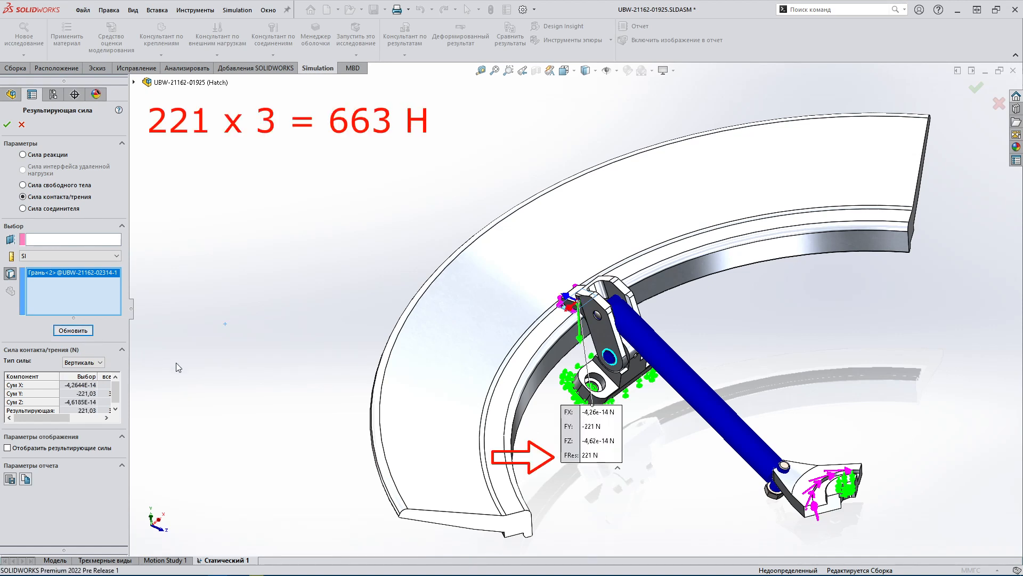
{"action": "left_click_drag", "start_coordinate": [572, 414], "coordinate": [290, 289]}
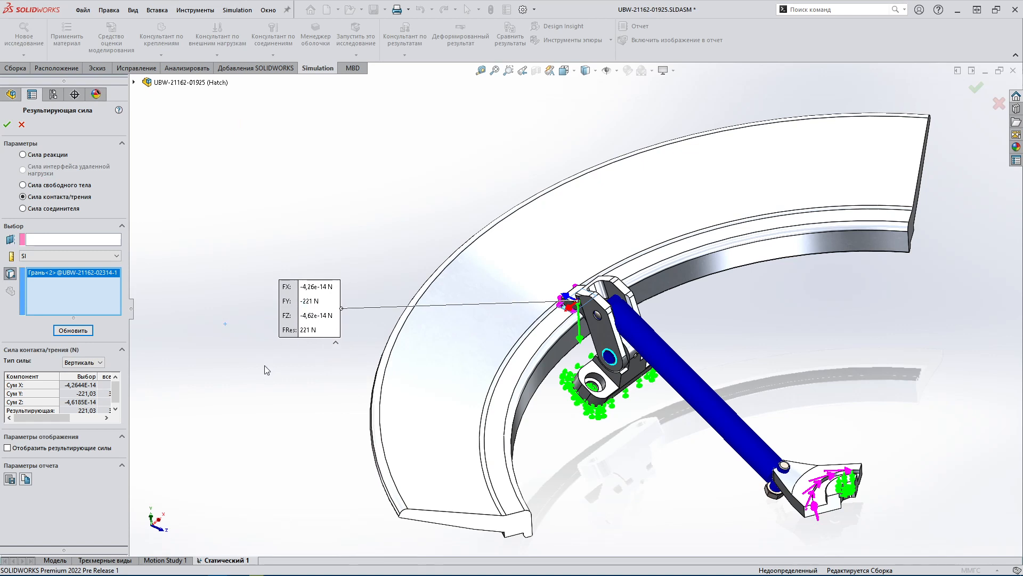
{"action": "left_click", "coordinate": [7, 126]}
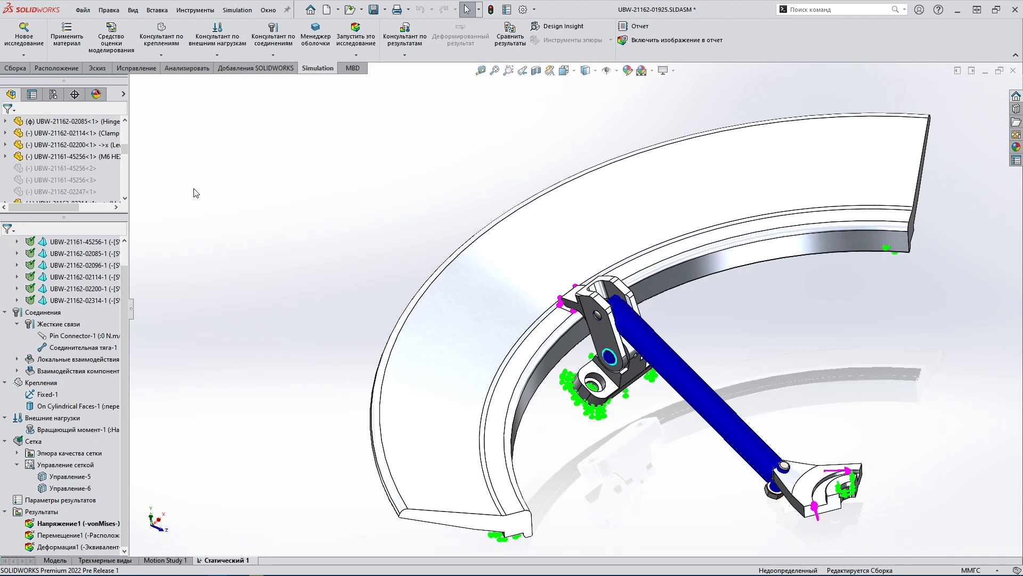